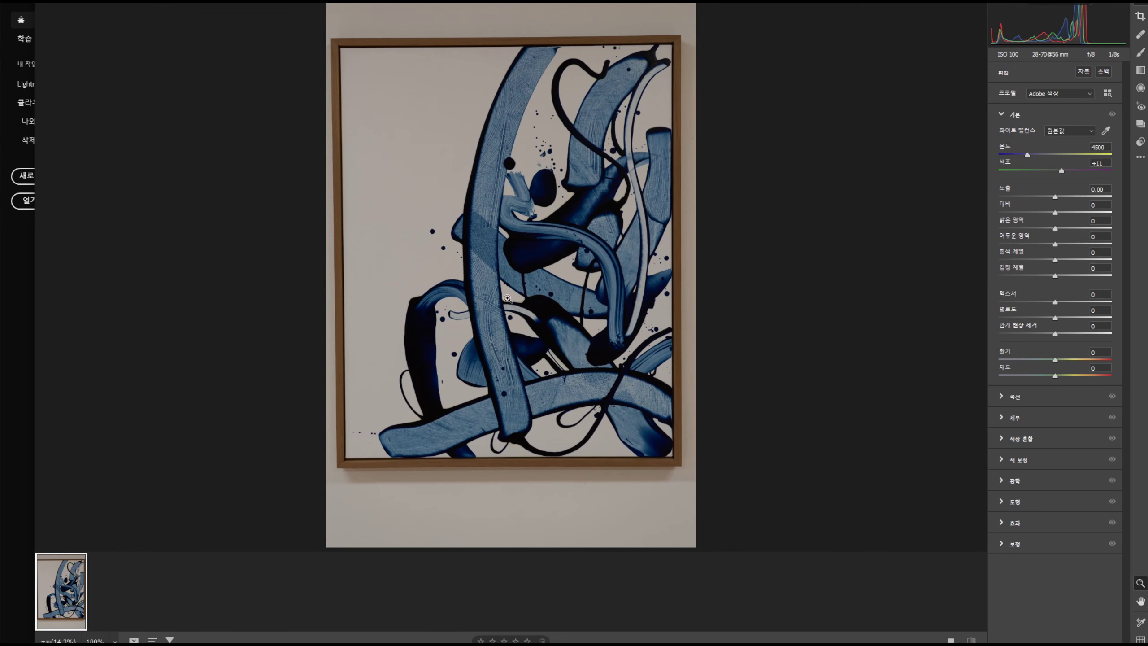
- Examine the painting's brush texture, paint splatters and frame edge up close in several areas of the raw photo
{"action": "left_click", "coordinate": [579, 408]}
{"action": "scroll", "coordinate": [607, 388], "scroll_direction": "down", "scroll_amount": 8}
{"action": "scroll", "coordinate": [318, 332], "scroll_direction": "up", "scroll_amount": 20}
{"action": "scroll", "coordinate": [403, 330], "scroll_direction": "up", "scroll_amount": 20}
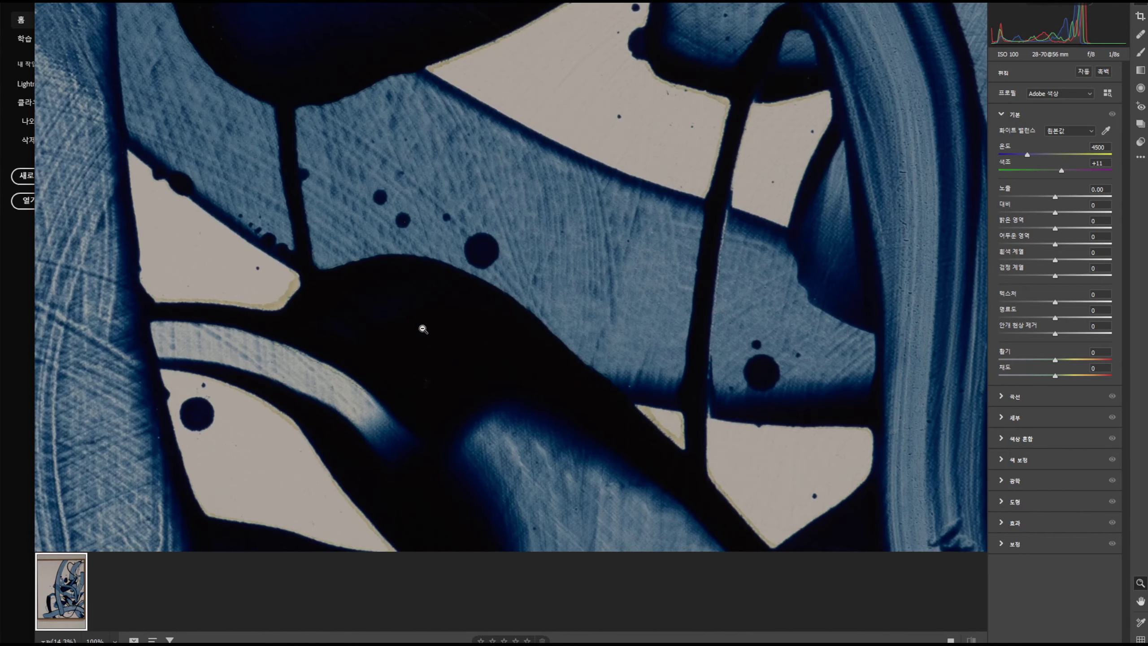
{"action": "scroll", "coordinate": [448, 277], "scroll_direction": "up", "scroll_amount": 10}
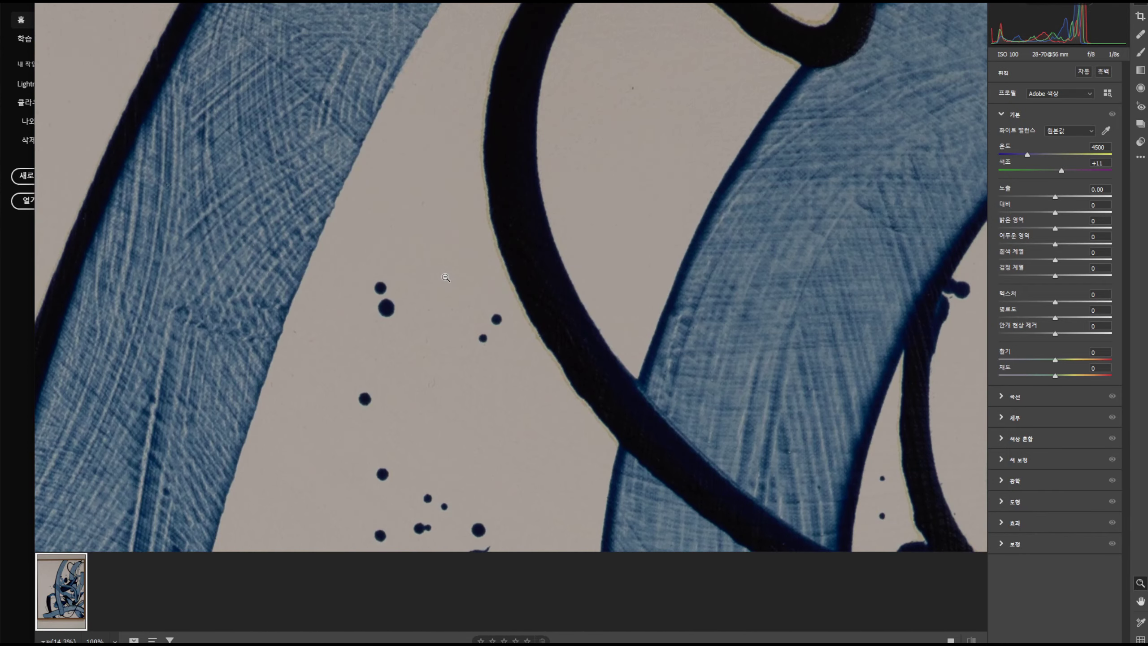
{"action": "left_click", "coordinate": [470, 294]}
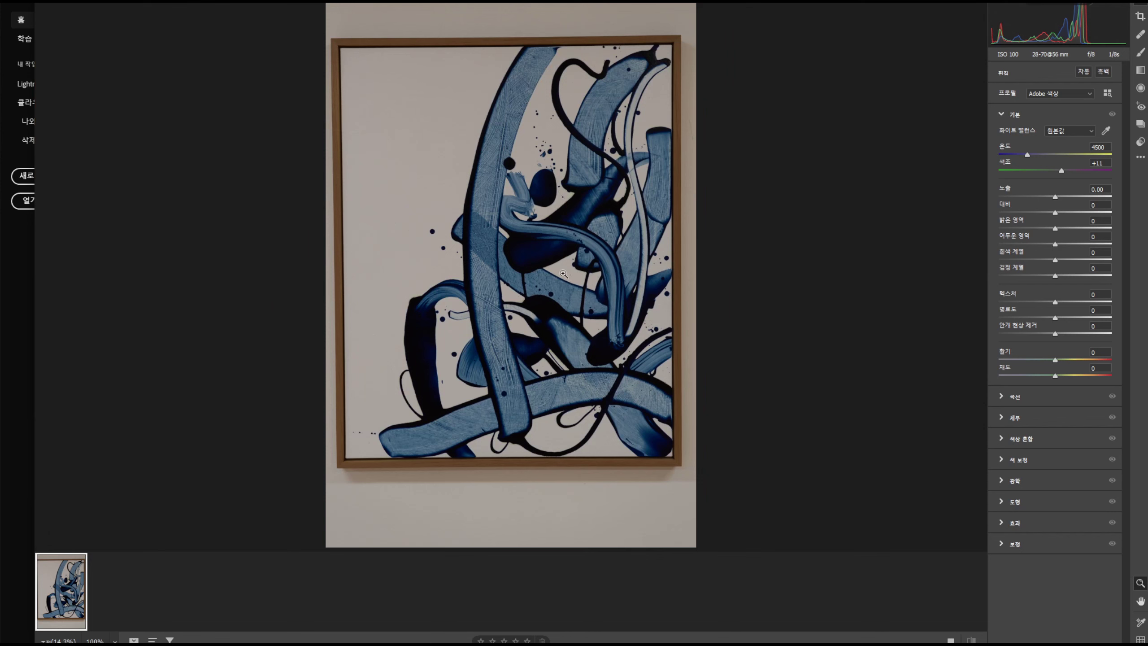
{"action": "left_click", "coordinate": [665, 419]}
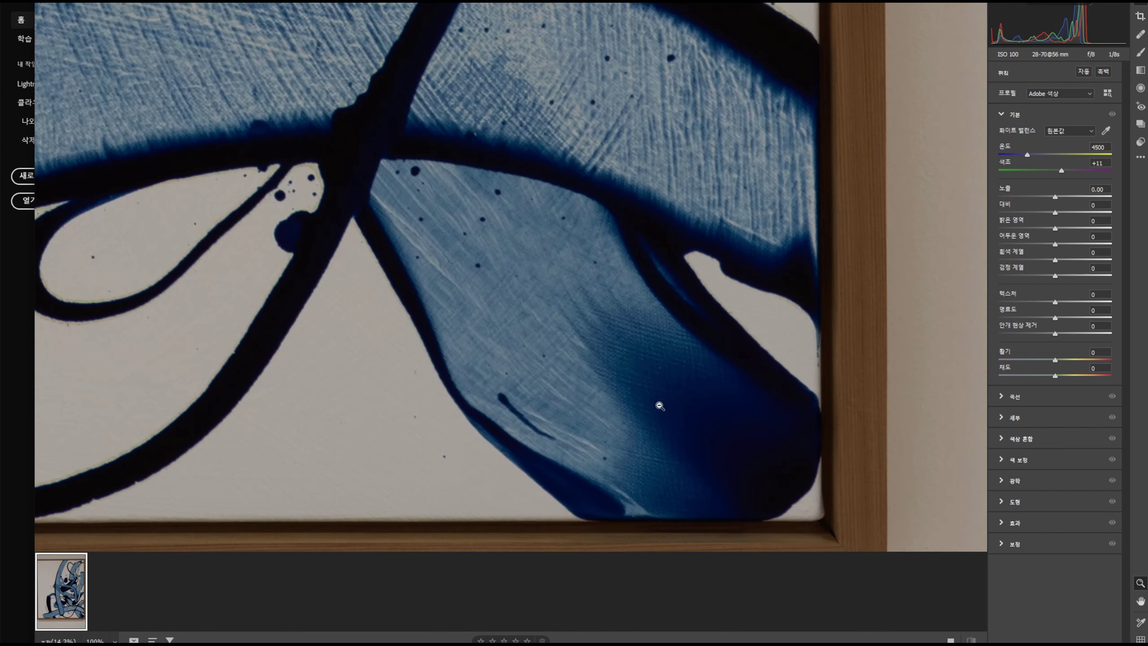
{"action": "scroll", "coordinate": [654, 420], "scroll_direction": "down", "scroll_amount": 6}
{"action": "scroll", "coordinate": [653, 420], "scroll_direction": "up", "scroll_amount": 6}
{"action": "scroll", "coordinate": [656, 419], "scroll_direction": "up", "scroll_amount": 3}
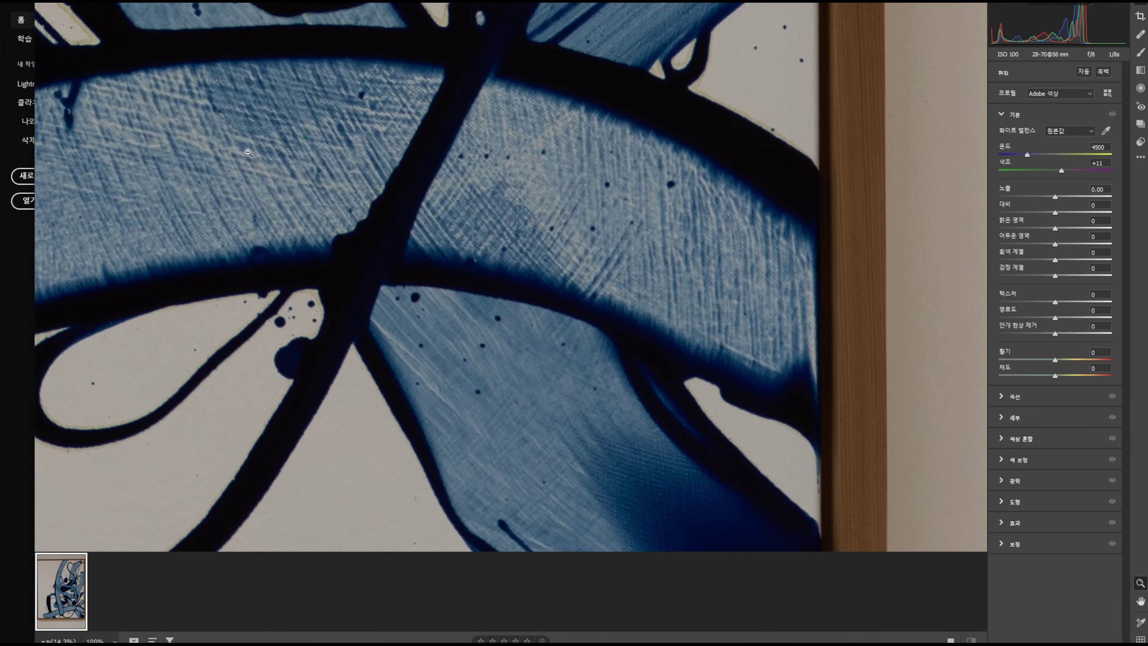
{"action": "left_click", "coordinate": [638, 264]}
- Create an enhanced DNG copy of the raw photo with Super Resolution enabled
{"action": "right_click", "coordinate": [408, 145]}
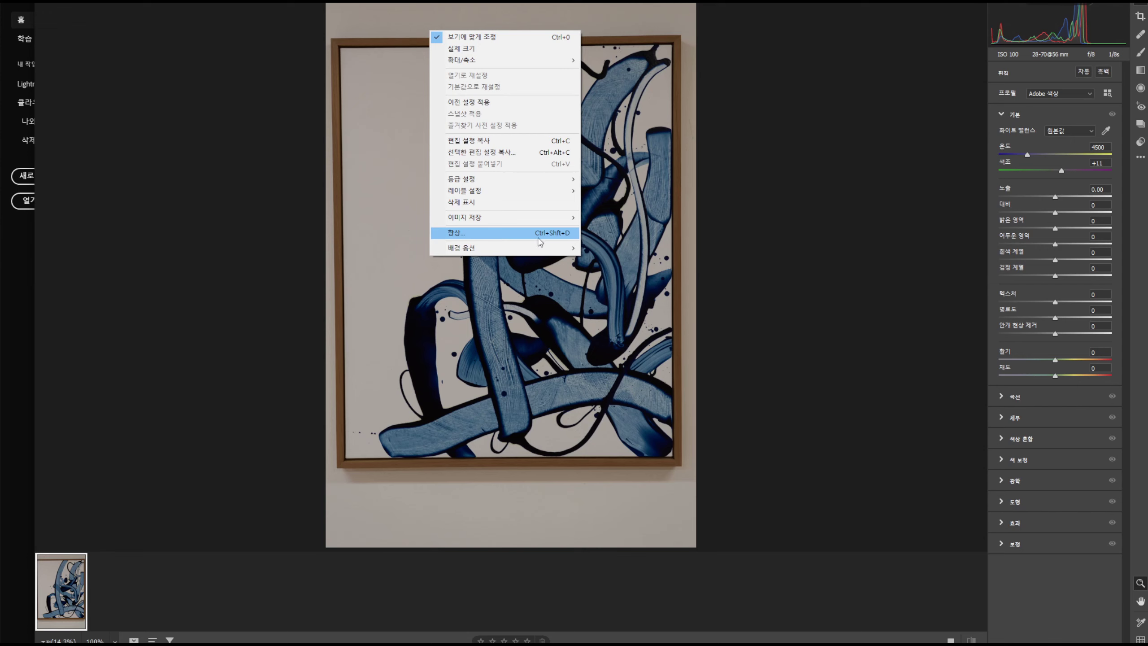
{"action": "left_click", "coordinate": [505, 236]}
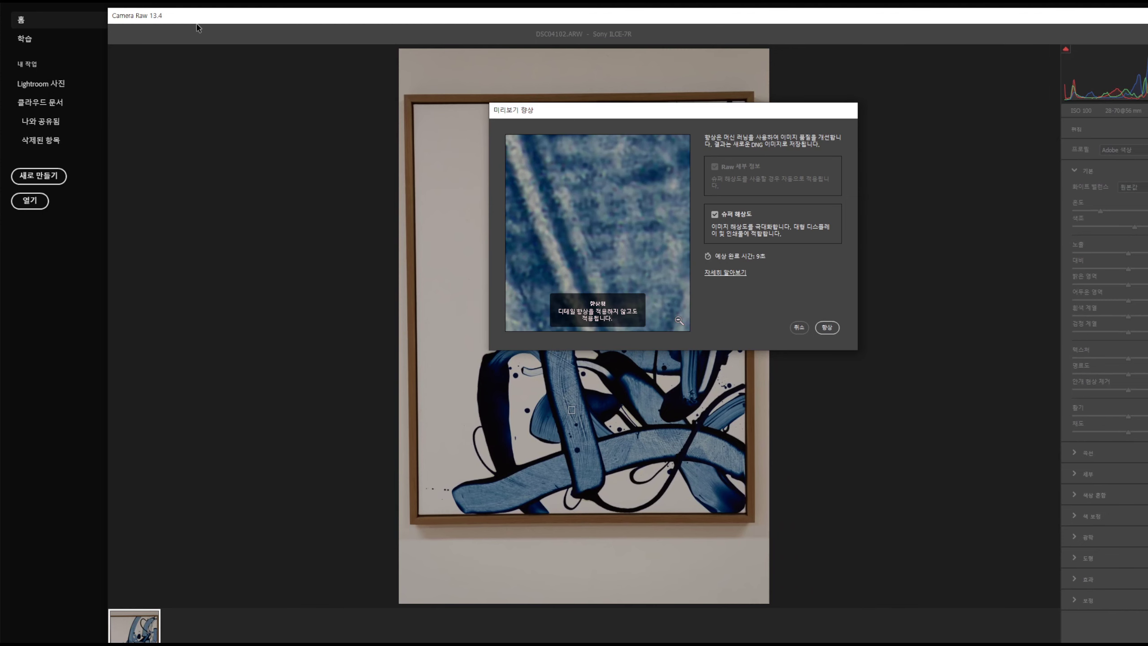
{"action": "left_click_drag", "start_coordinate": [268, 18], "coordinate": [220, 0]}
{"action": "left_click_drag", "start_coordinate": [701, 118], "coordinate": [595, 142]}
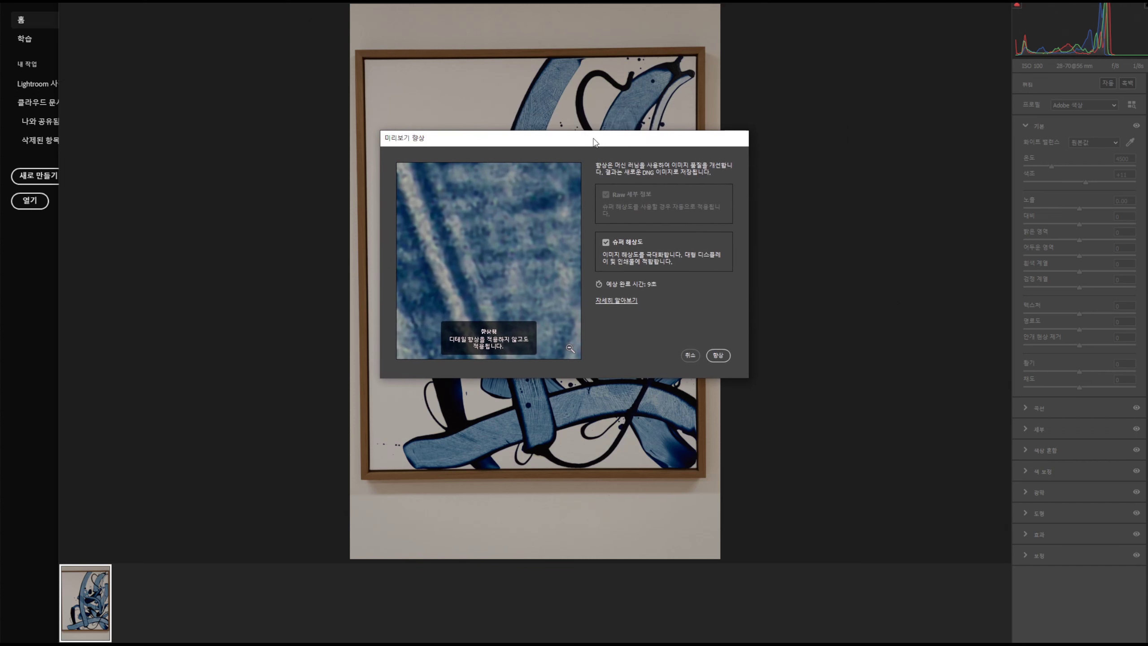
{"action": "left_click", "coordinate": [604, 245]}
{"action": "left_click", "coordinate": [605, 247]}
{"action": "left_click", "coordinate": [719, 356]}
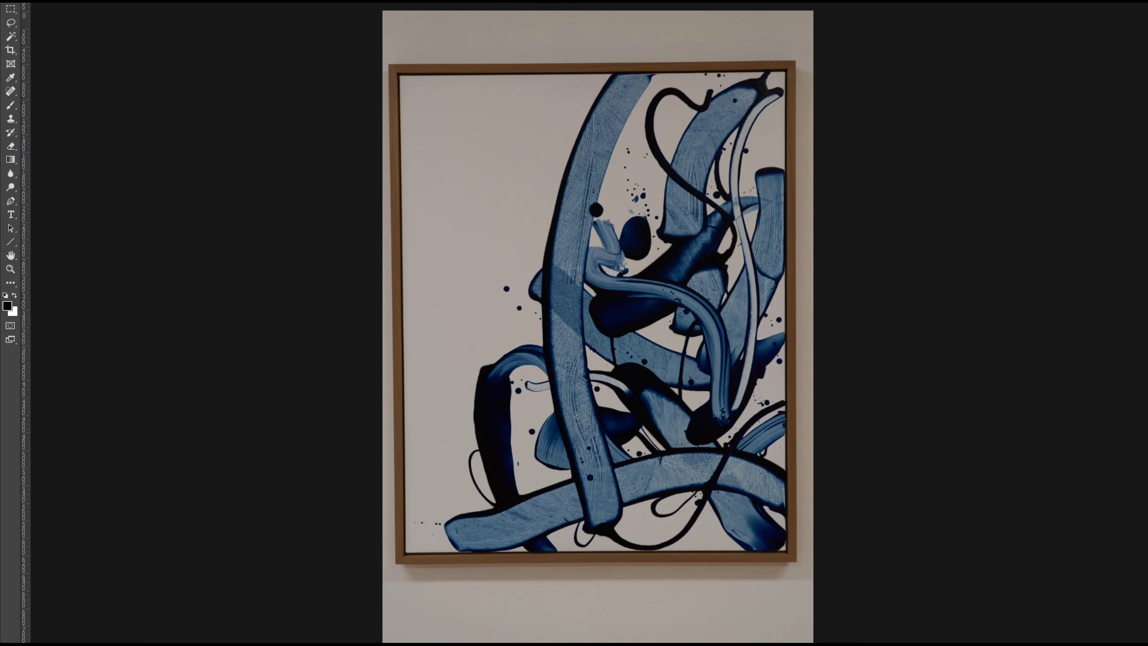
- Switch to File Explorer and select the enhanced file DSC04102-향상됨 in the 새 폴더 folder
{"action": "mouse_move", "coordinate": [248, 644]}
{"action": "left_click", "coordinate": [300, 628]}
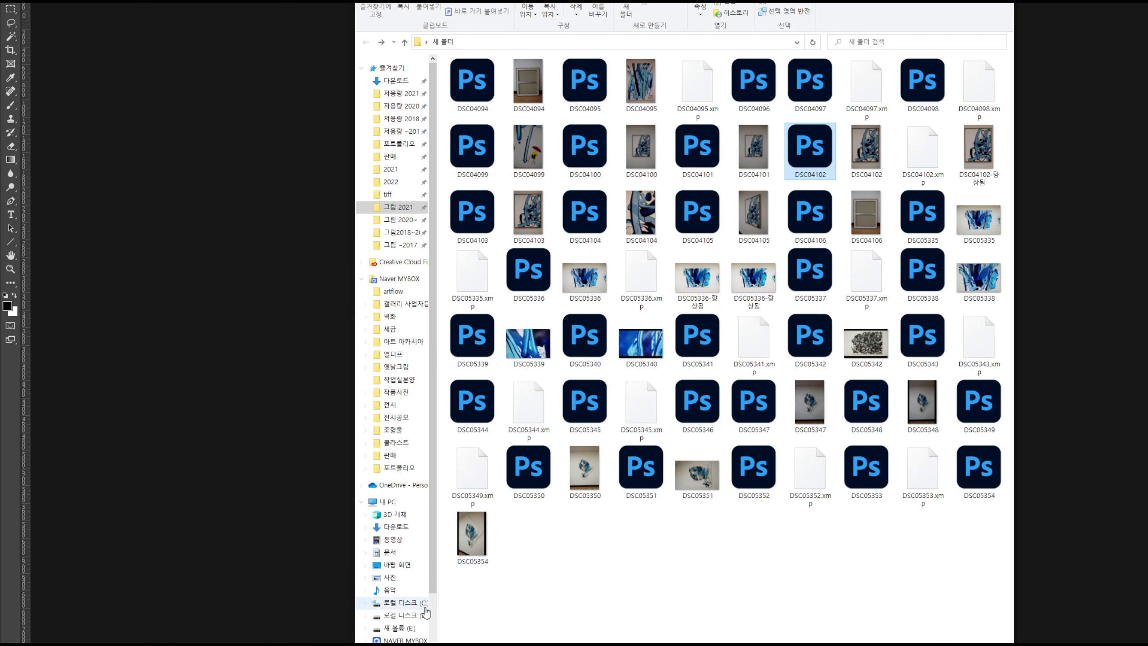
{"action": "left_click_drag", "start_coordinate": [678, 1], "coordinate": [496, 11]}
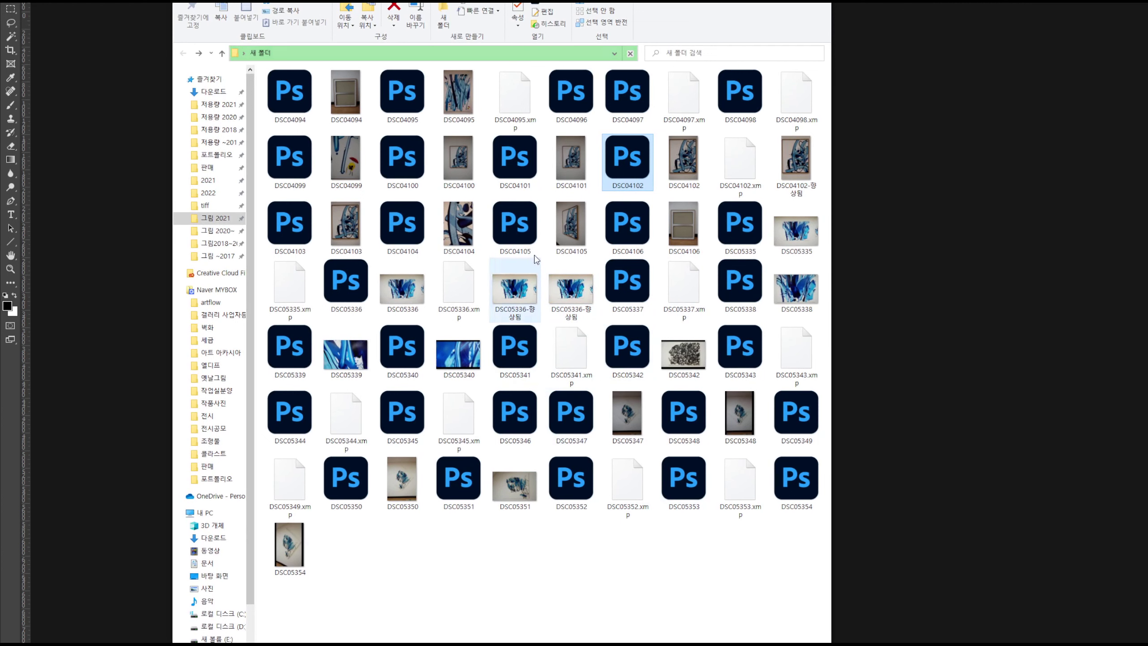
{"action": "left_click", "coordinate": [796, 171]}
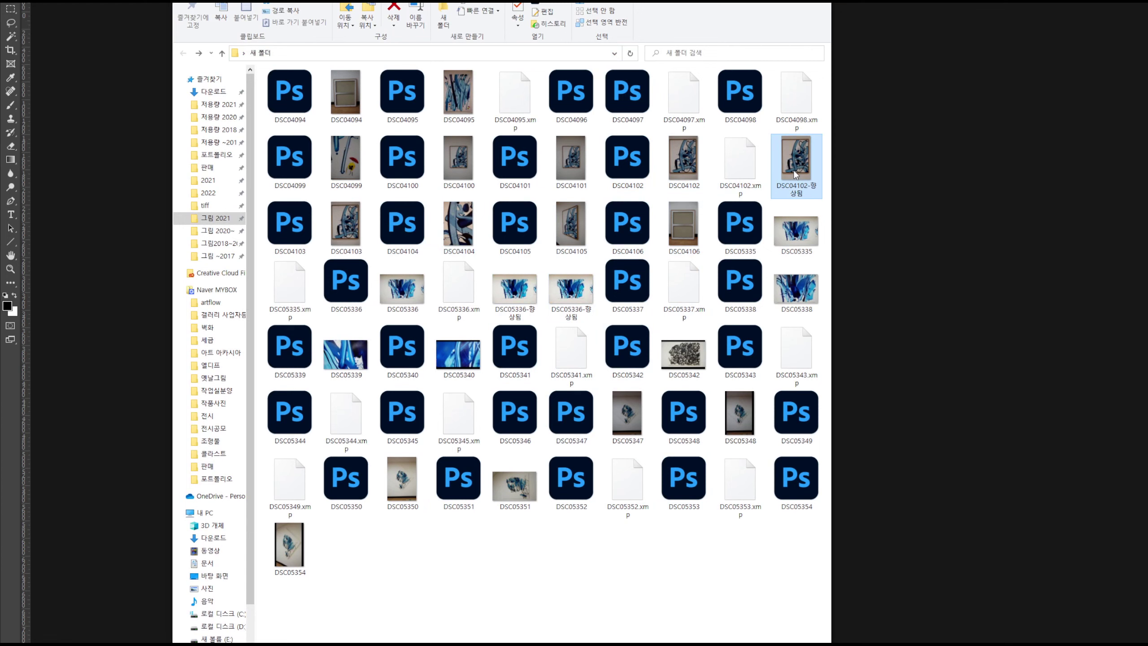
{"action": "left_click_drag", "start_coordinate": [720, 1], "coordinate": [821, 120]}
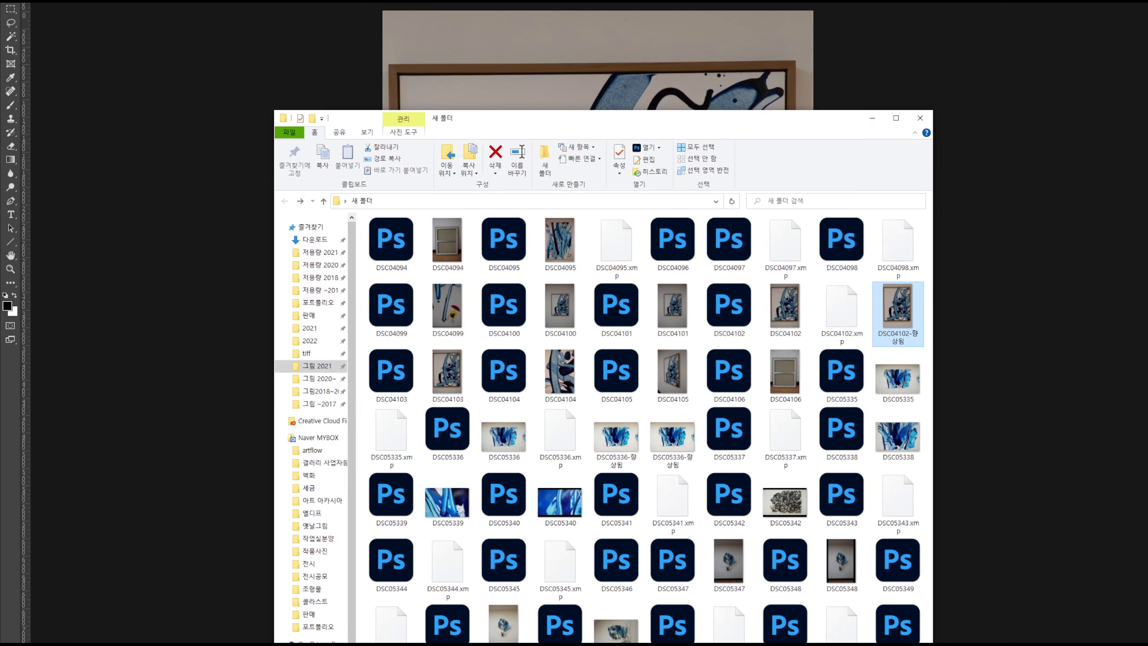
- Move the original image's window aside and open DSC04102-향상됨 through Camera Raw as a second Photoshop document
{"action": "left_click_drag", "start_coordinate": [89, 1], "coordinate": [153, 1]}
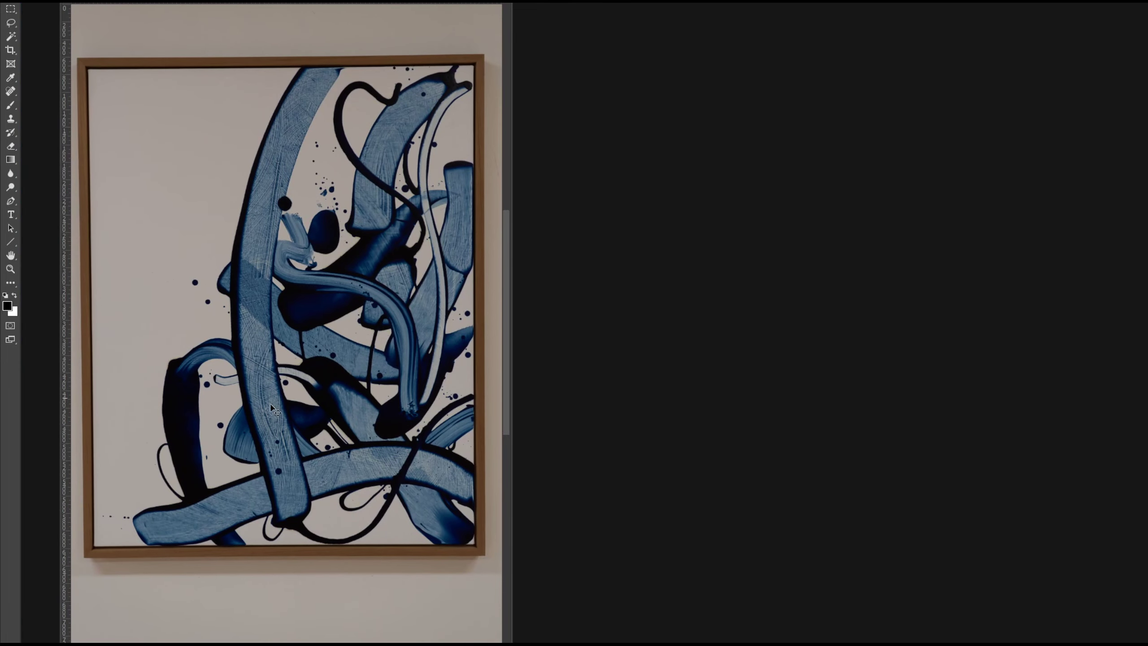
{"action": "key", "text": "alt+Tab"}
{"action": "left_click_drag", "start_coordinate": [892, 325], "coordinate": [1011, 275]}
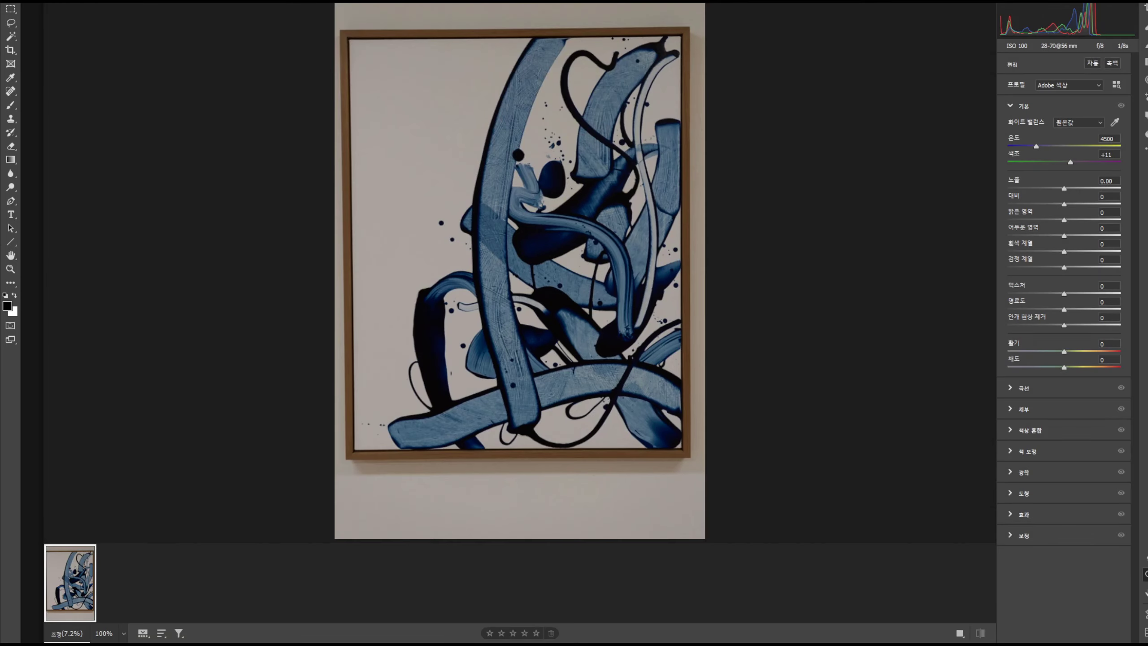
{"action": "left_click", "coordinate": [1094, 642]}
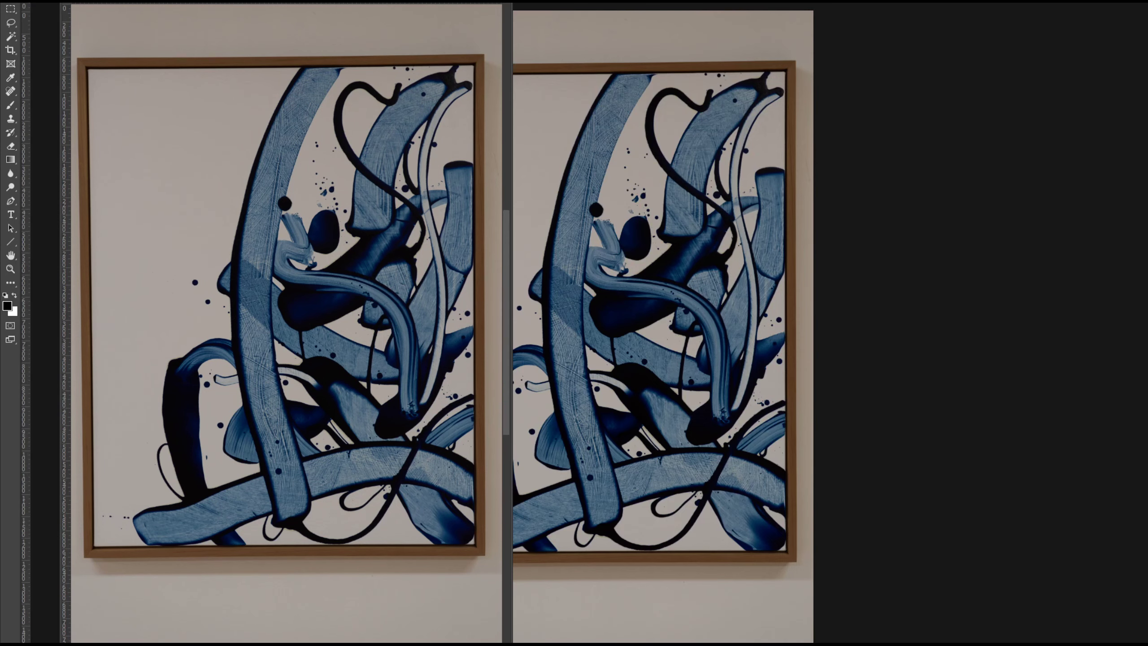
- Arrange the original and enhanced image windows side by side, aligned at the same height
{"action": "left_click_drag", "start_coordinate": [90, 2], "coordinate": [659, 4]}
{"action": "left_click_drag", "start_coordinate": [181, 1], "coordinate": [272, 1]}
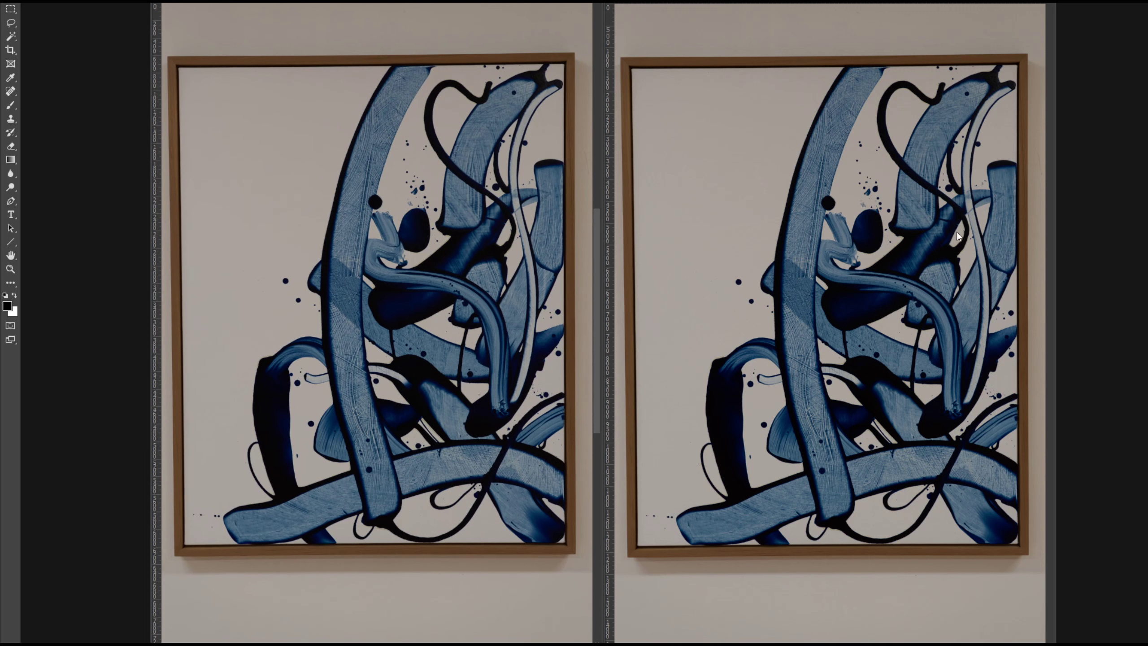
{"action": "left_click_drag", "start_coordinate": [949, 2], "coordinate": [951, 0]}
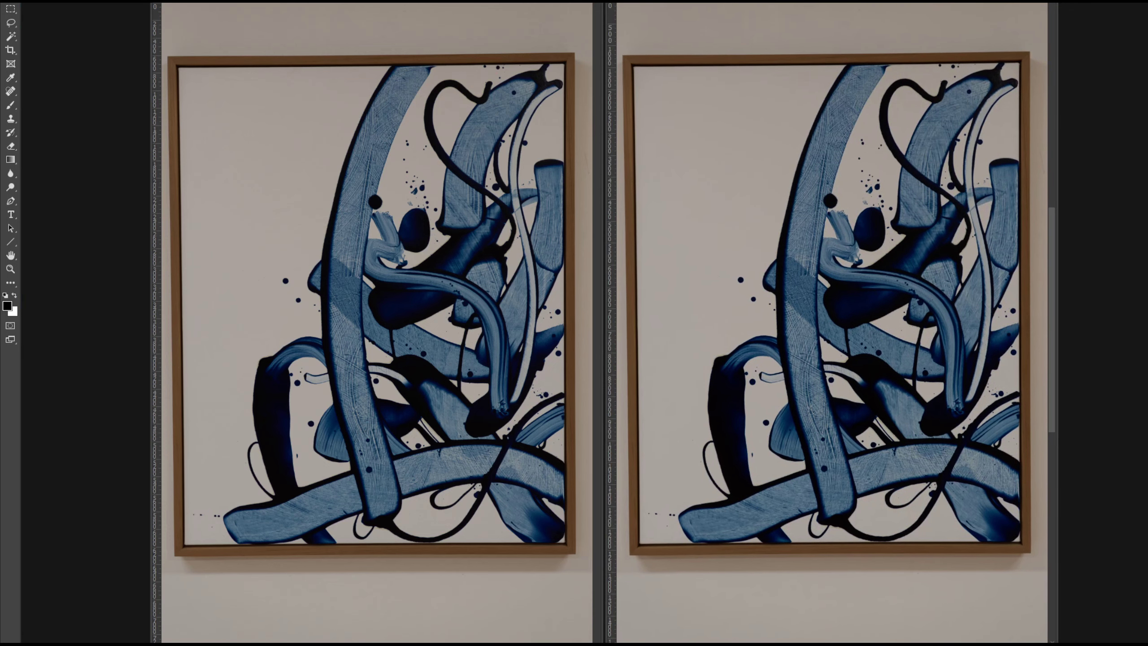
- Check the canvas size in pixels of the original image and of the enhanced image, changing neither
{"action": "right_click", "coordinate": [341, 0]}
{"action": "left_click", "coordinate": [386, 11]}
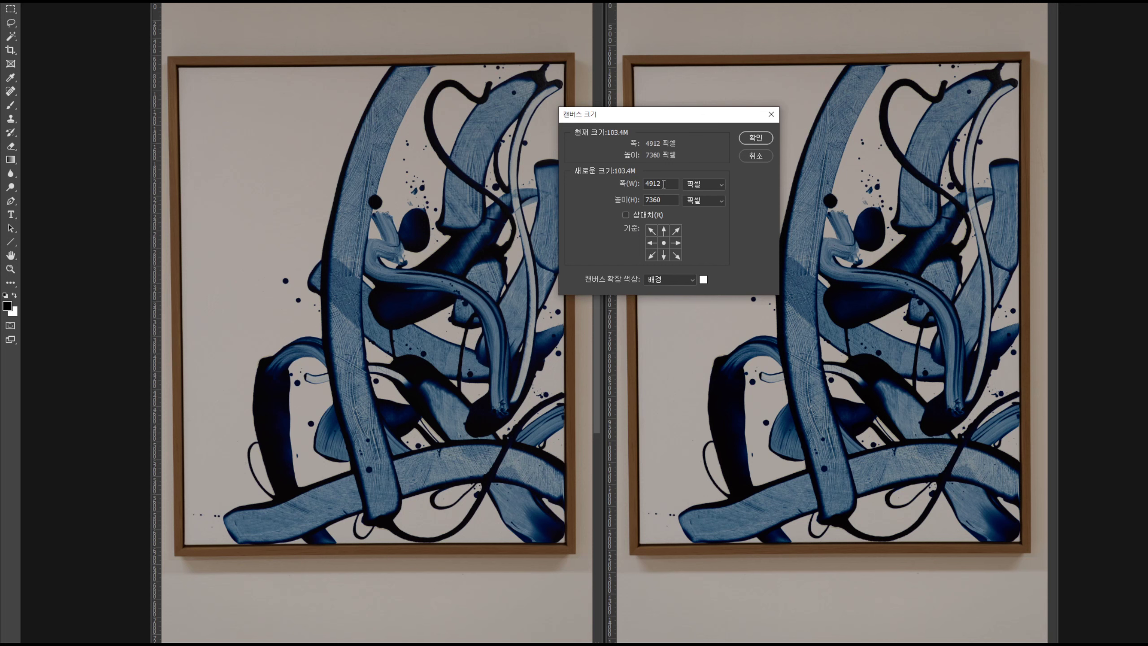
{"action": "left_click", "coordinate": [756, 156]}
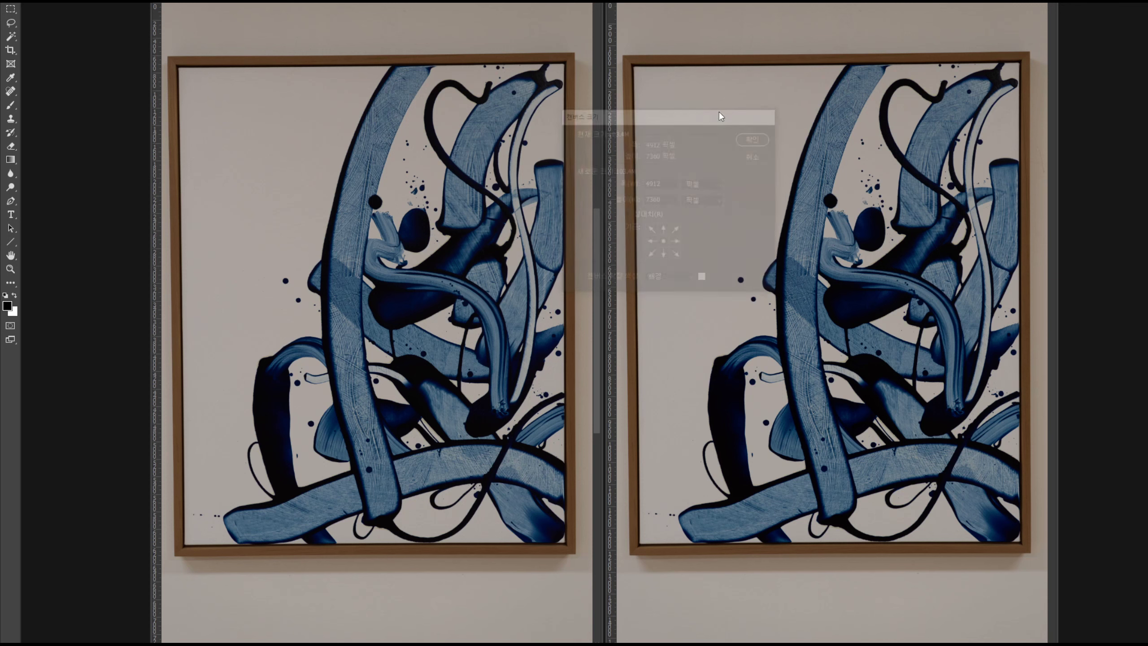
{"action": "right_click", "coordinate": [663, 2]}
{"action": "left_click", "coordinate": [678, 13]}
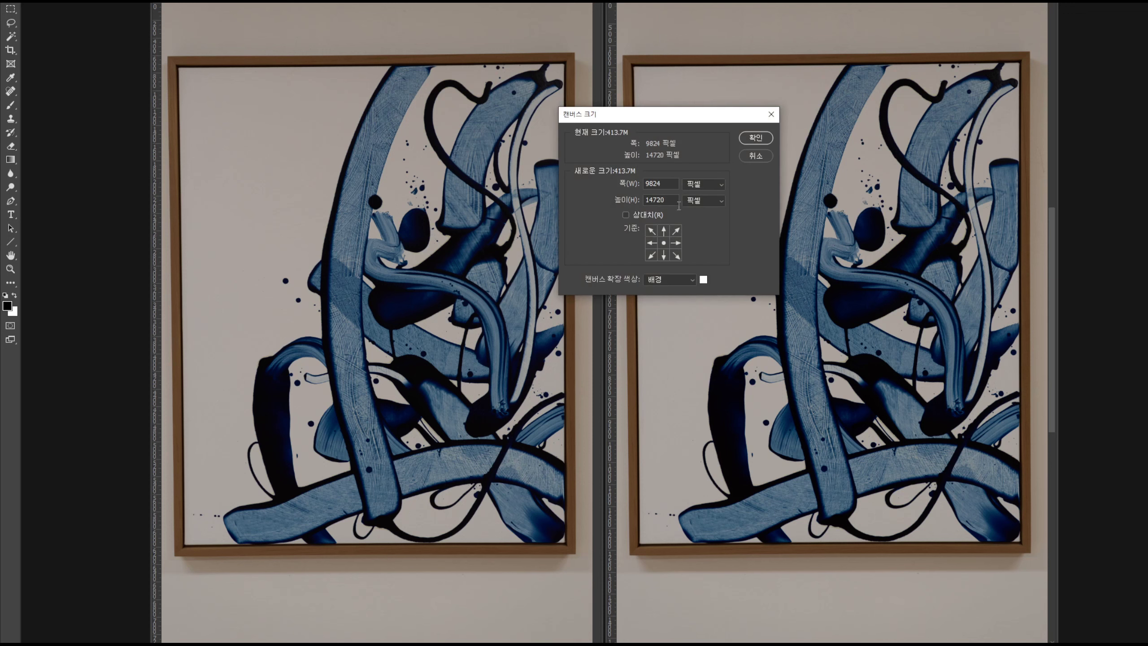
{"action": "left_click", "coordinate": [760, 154]}
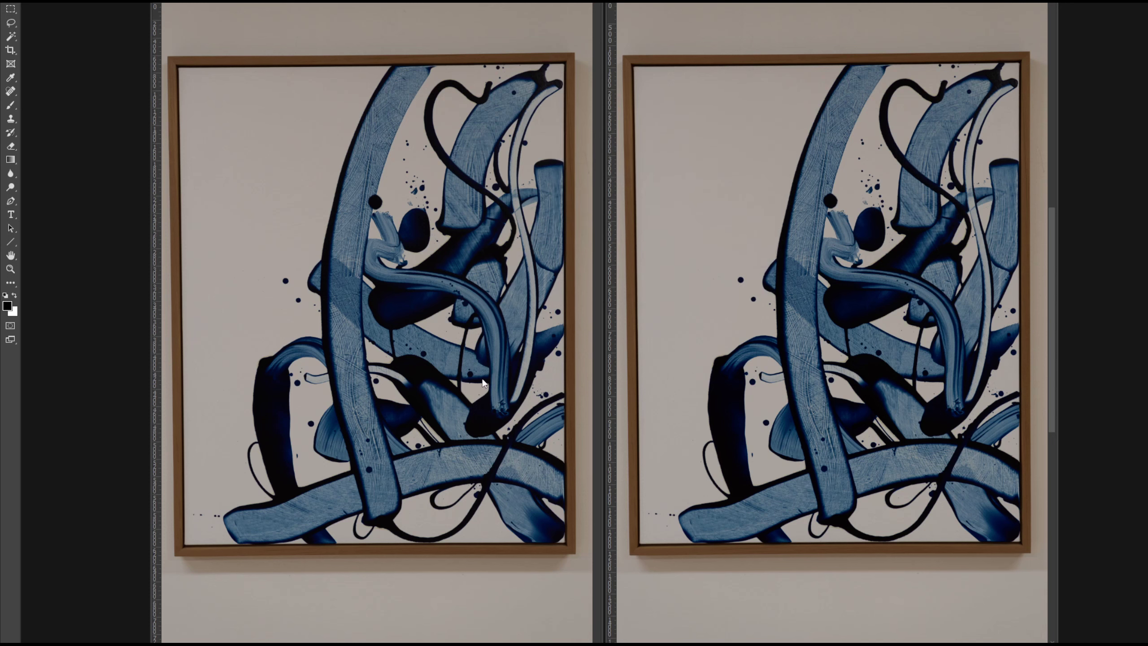
- Compare the dark blue shape near the painting's centre in both images, enlarged to a matching scale
{"action": "scroll", "coordinate": [391, 300], "scroll_direction": "up", "scroll_amount": 10}
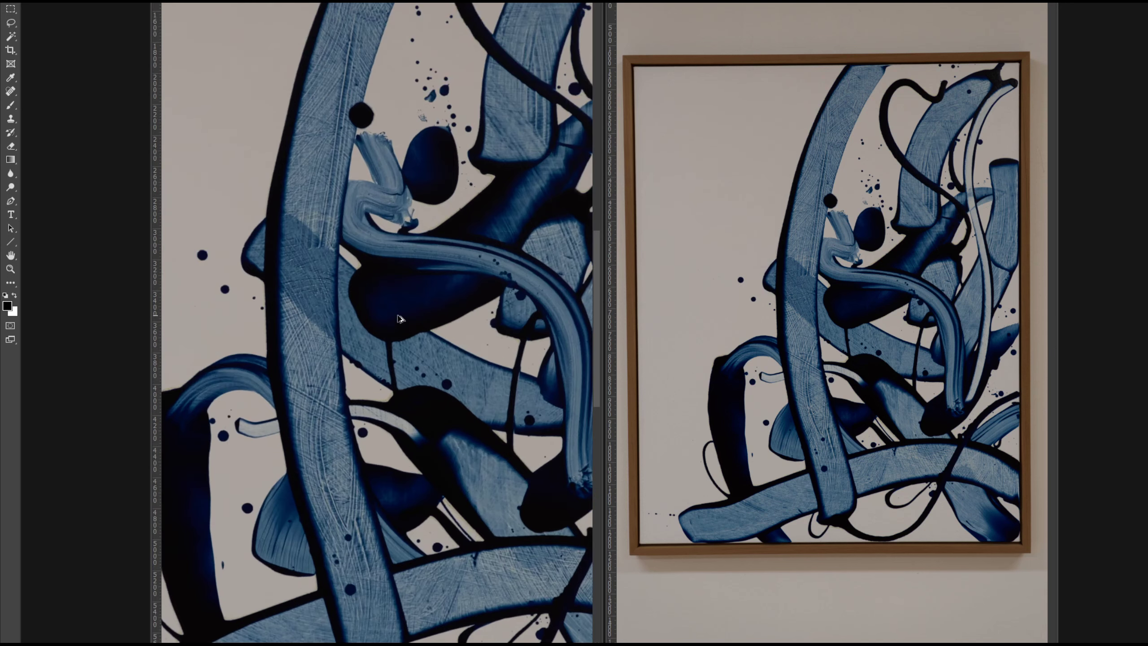
{"action": "scroll", "coordinate": [403, 319], "scroll_direction": "up", "scroll_amount": 5}
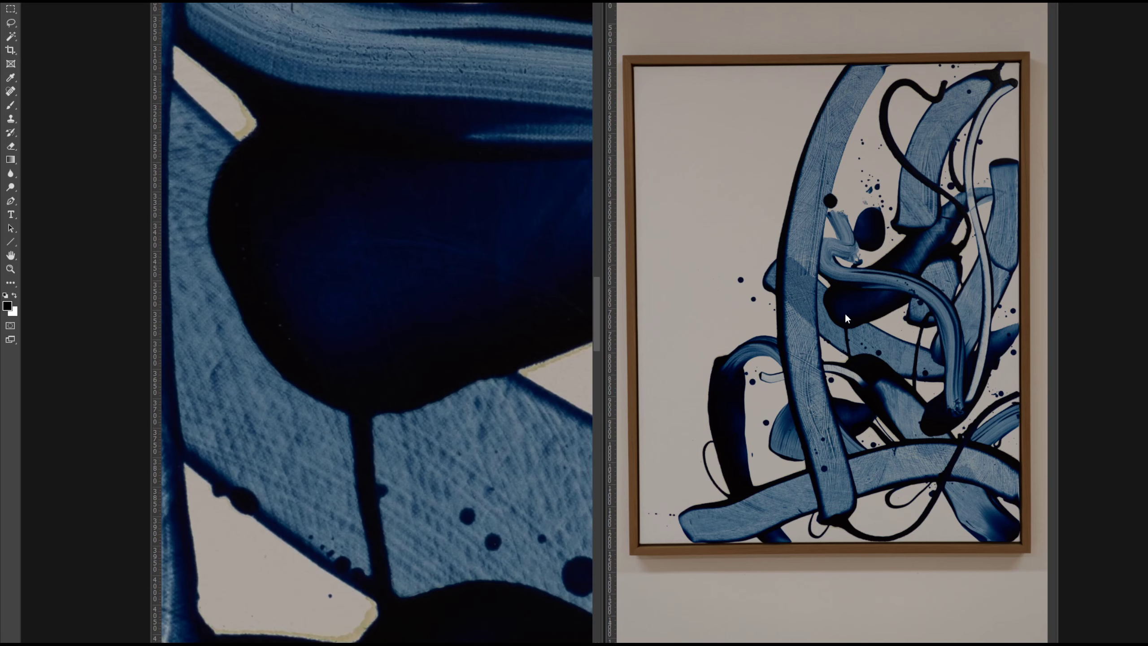
{"action": "scroll", "coordinate": [844, 313], "scroll_direction": "up", "scroll_amount": 10}
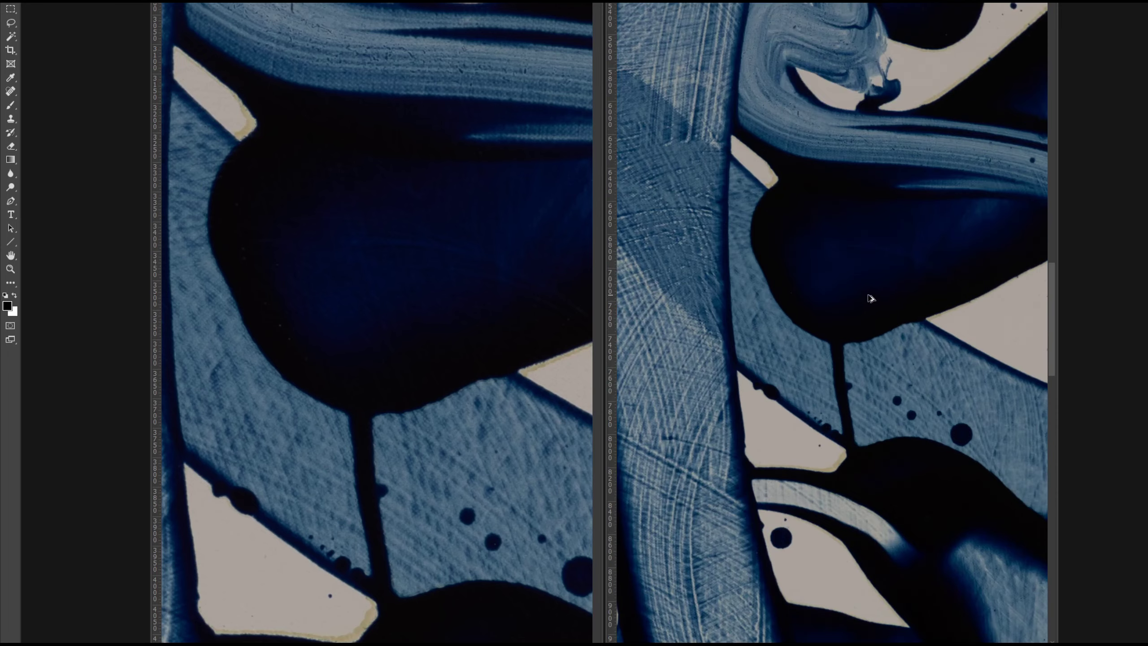
{"action": "scroll", "coordinate": [868, 297], "scroll_direction": "up", "scroll_amount": 6}
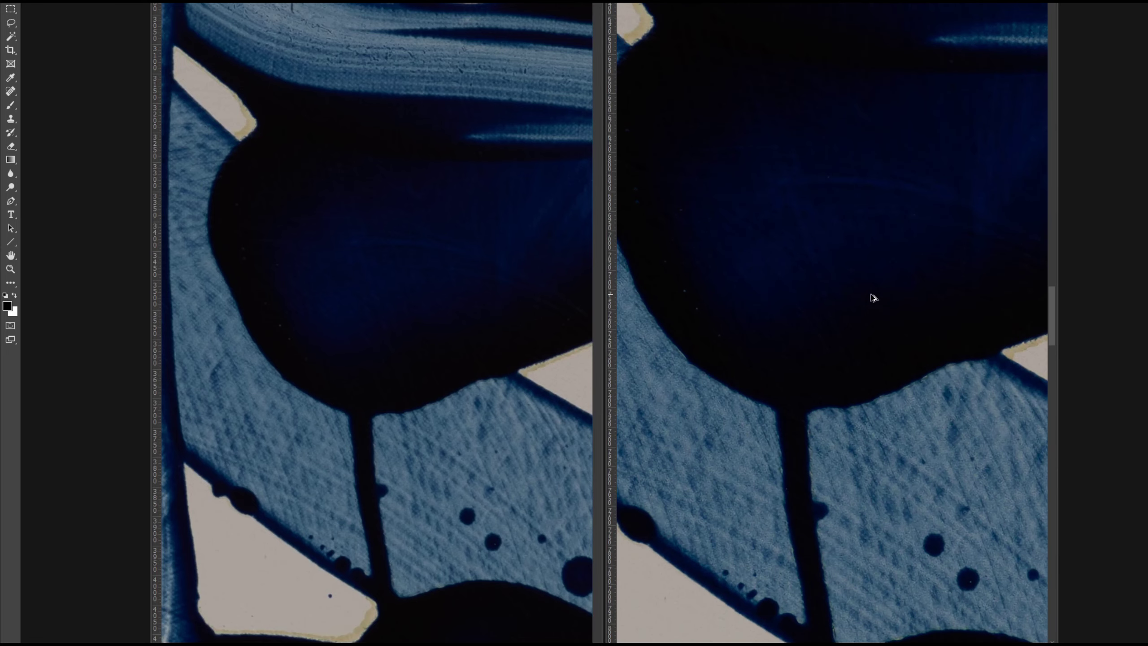
{"action": "scroll", "coordinate": [873, 297], "scroll_direction": "down", "scroll_amount": 2}
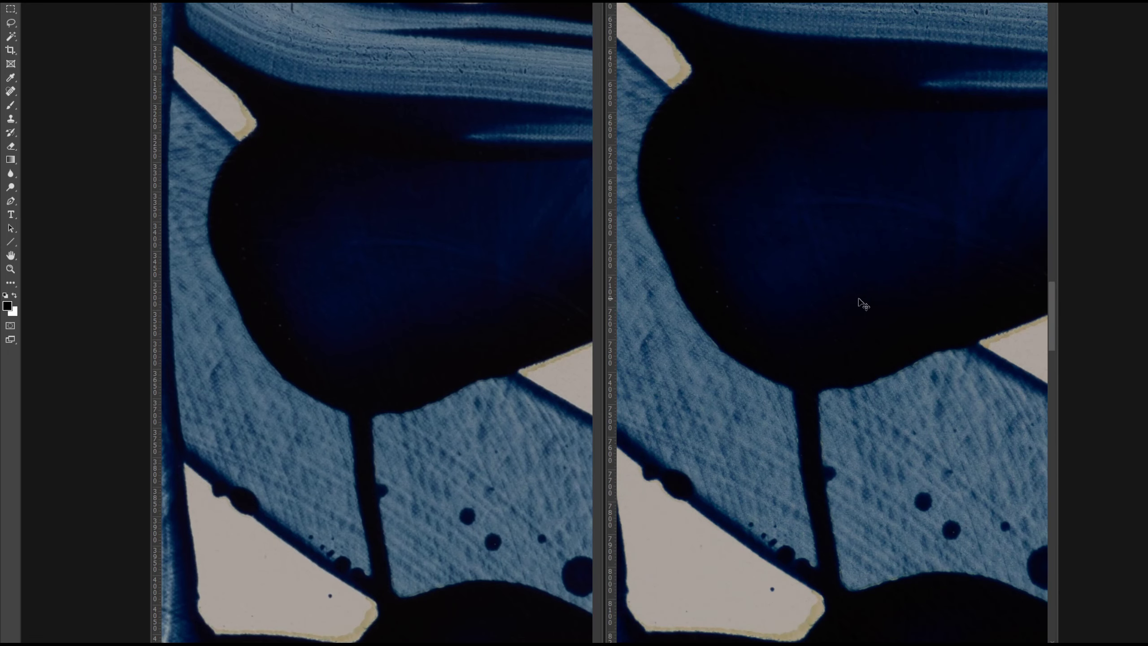
{"action": "scroll", "coordinate": [863, 301], "scroll_direction": "down", "scroll_amount": 1}
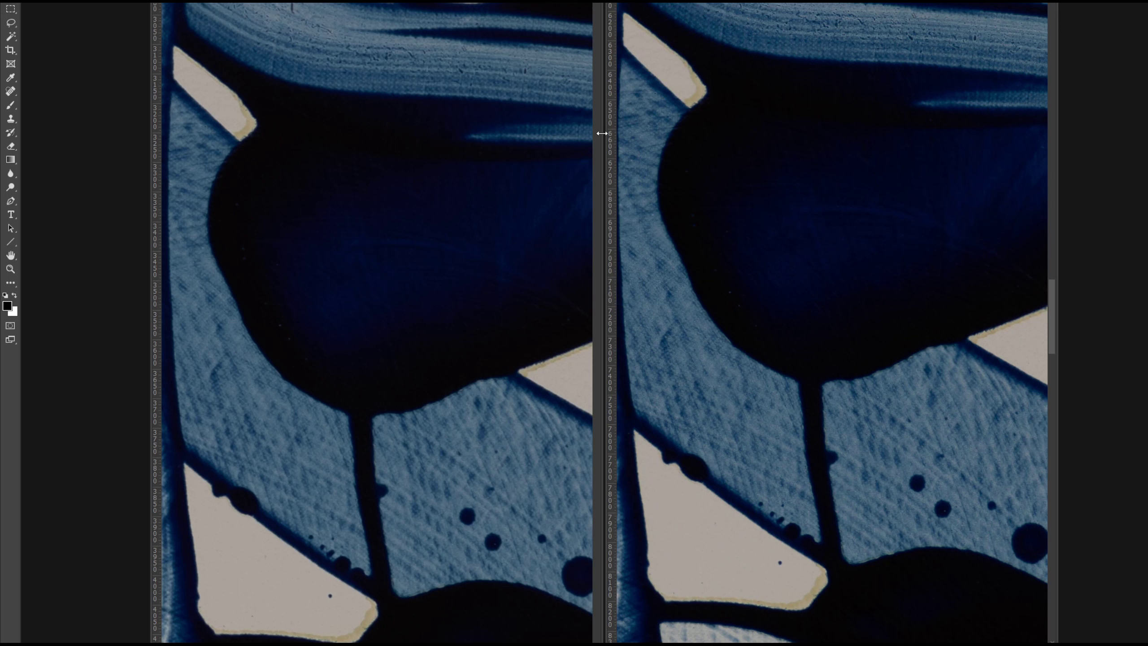
{"action": "scroll", "coordinate": [503, 413], "scroll_direction": "down", "scroll_amount": 3}
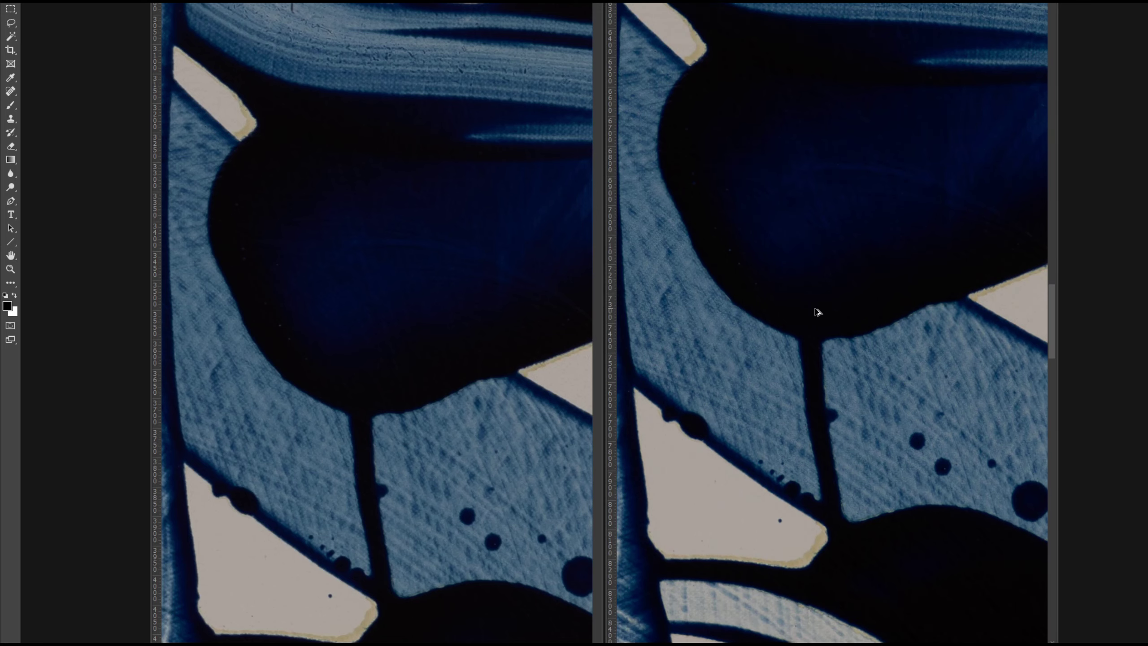
- Line up both images on the painting's lower-right corner and wooden frame at matching magnification
{"action": "scroll", "coordinate": [816, 309], "scroll_direction": "down", "scroll_amount": 12}
{"action": "left_click_drag", "start_coordinate": [1051, 326], "coordinate": [1051, 360]}
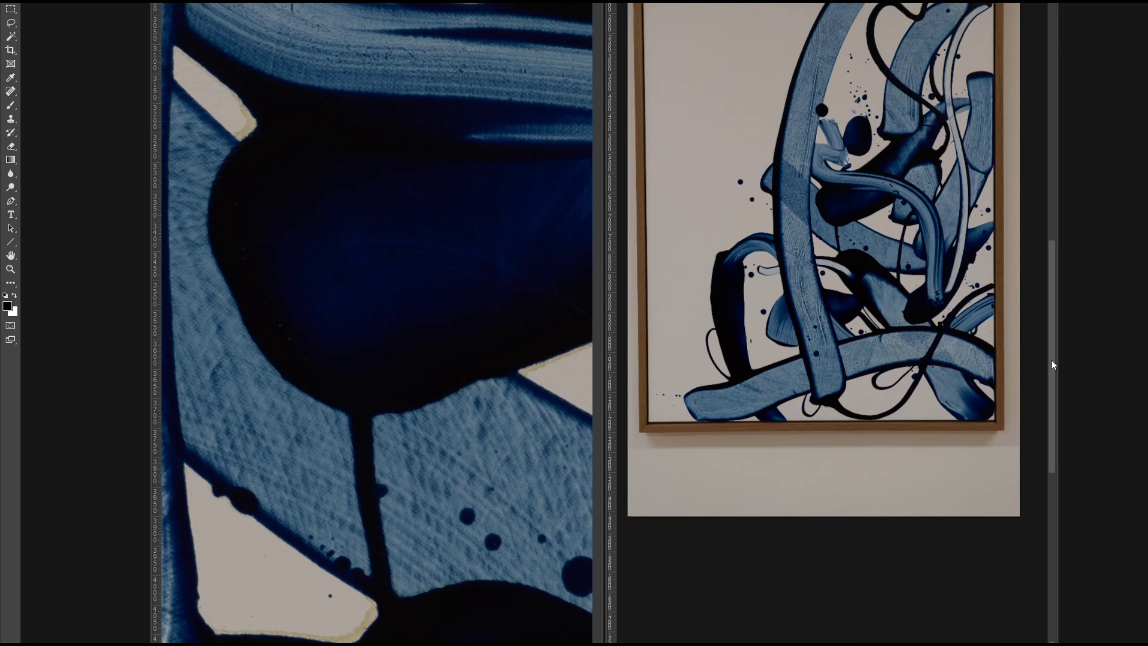
{"action": "scroll", "coordinate": [994, 353], "scroll_direction": "up", "scroll_amount": 7}
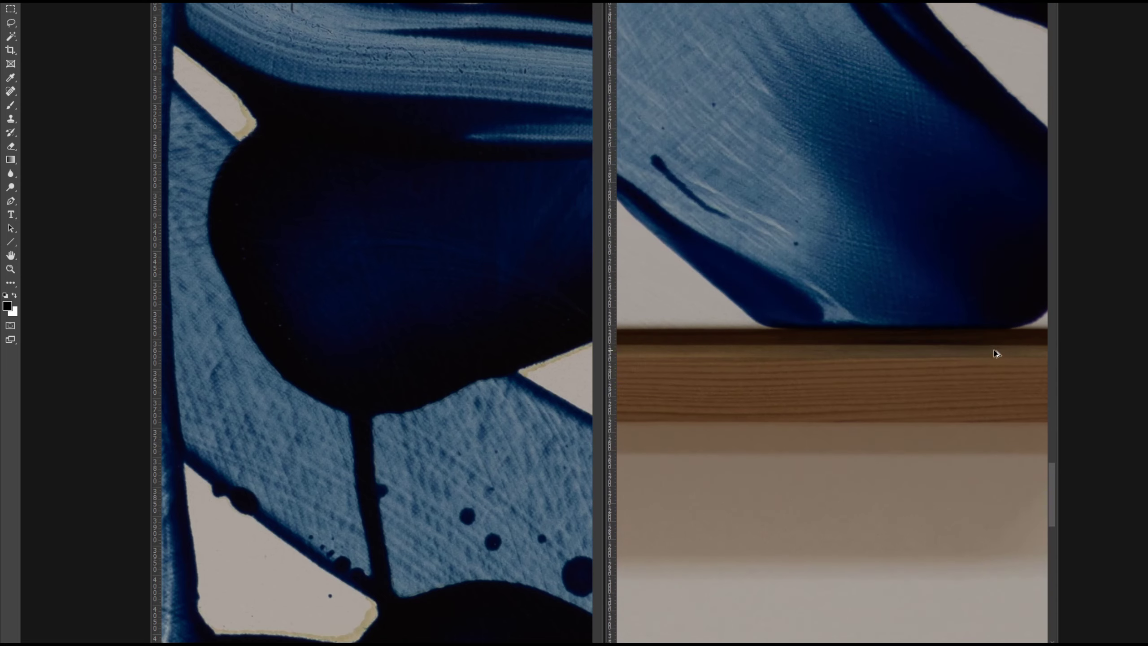
{"action": "left_click_drag", "start_coordinate": [503, 443], "coordinate": [407, 183]}
{"action": "left_click", "coordinate": [728, 227]}
{"action": "left_click_drag", "start_coordinate": [596, 312], "coordinate": [594, 468]}
{"action": "left_click_drag", "start_coordinate": [398, 644], "coordinate": [491, 644]}
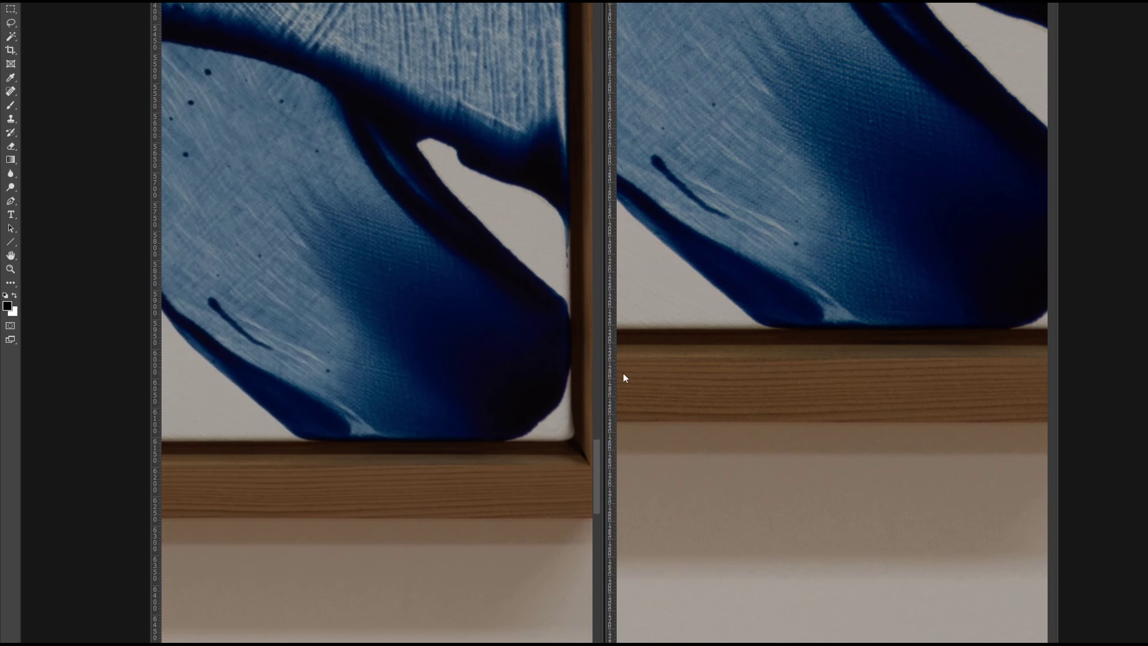
{"action": "left_click_drag", "start_coordinate": [594, 447], "coordinate": [597, 477]}
{"action": "scroll", "coordinate": [492, 273], "scroll_direction": "up", "scroll_amount": 2}
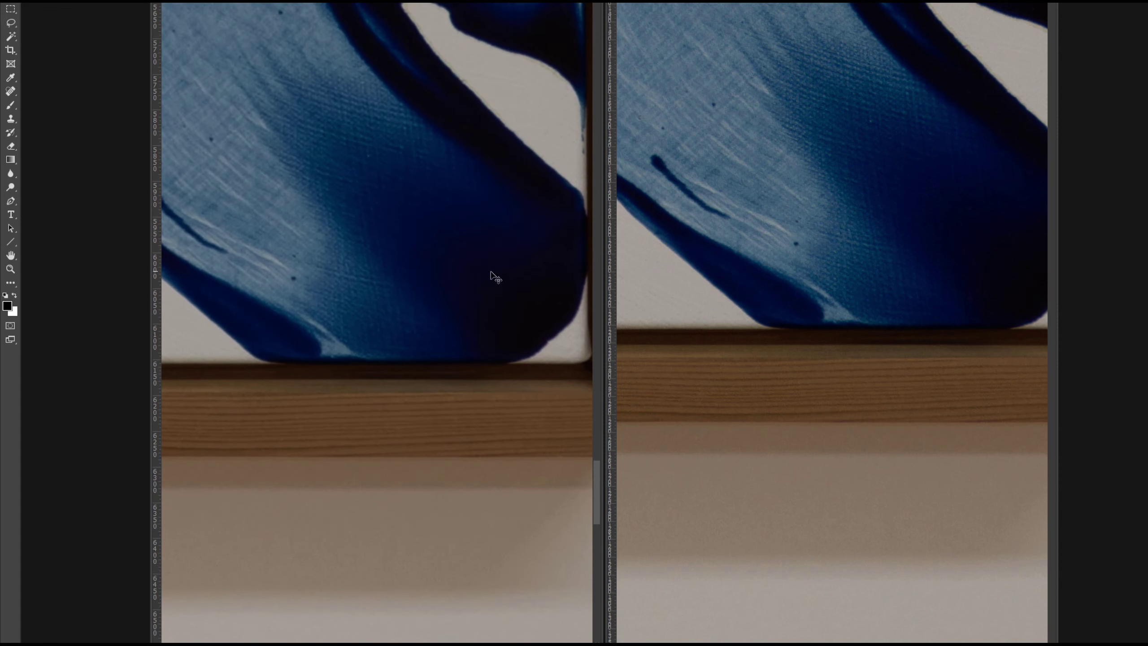
{"action": "scroll", "coordinate": [591, 489], "scroll_direction": "down", "scroll_amount": 1}
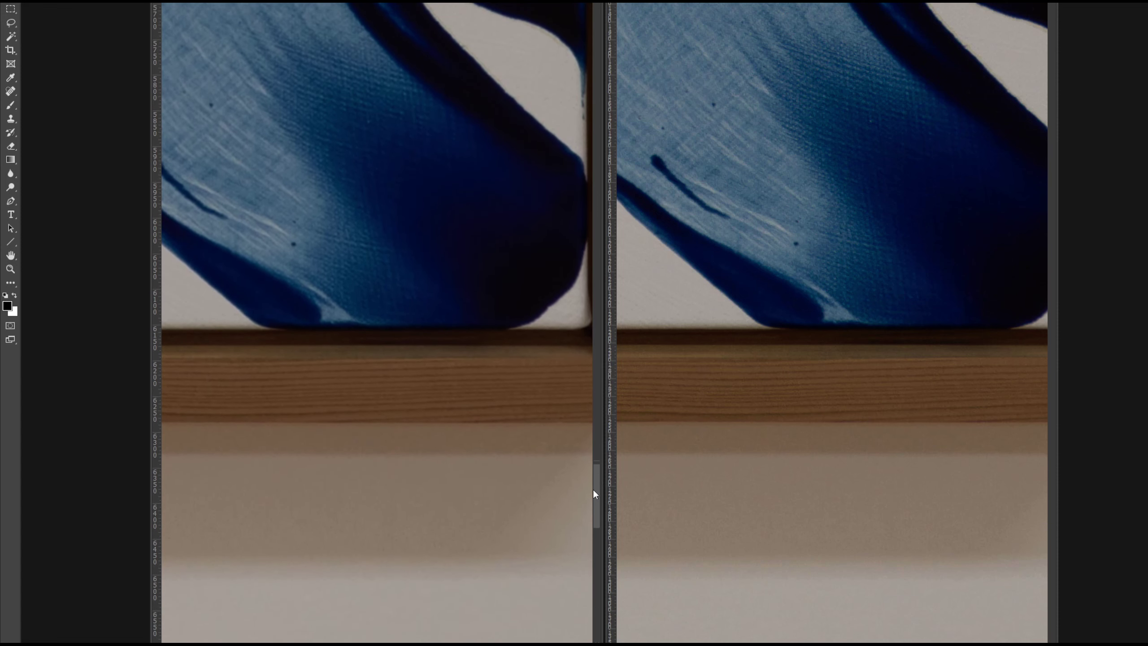
- Compare the canvas weave in the dark blue stroke near the lower-right corner up close in both images
{"action": "scroll", "coordinate": [972, 391], "scroll_direction": "up", "scroll_amount": 5}
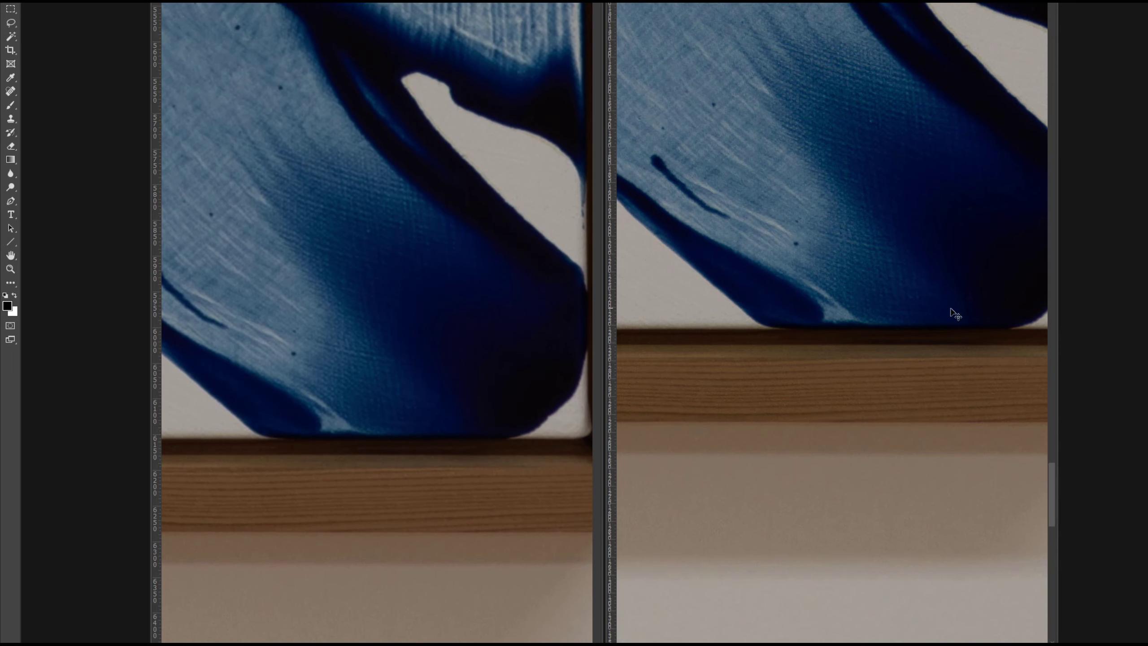
{"action": "scroll", "coordinate": [953, 316], "scroll_direction": "up", "scroll_amount": 3}
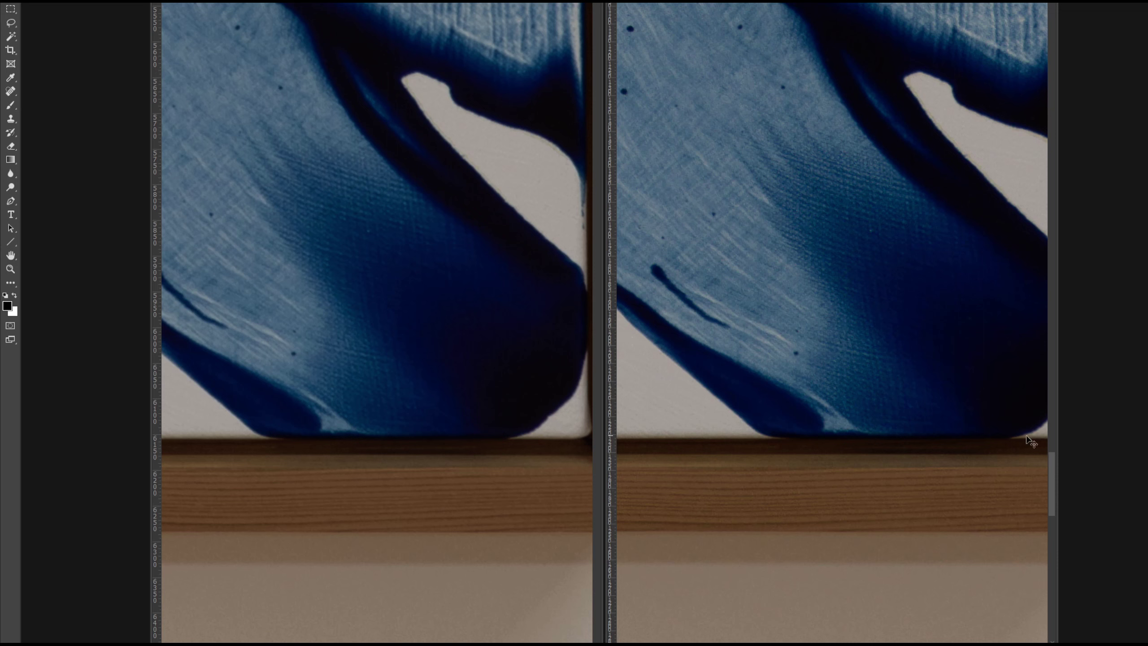
{"action": "scroll", "coordinate": [836, 187], "scroll_direction": "up", "scroll_amount": 7}
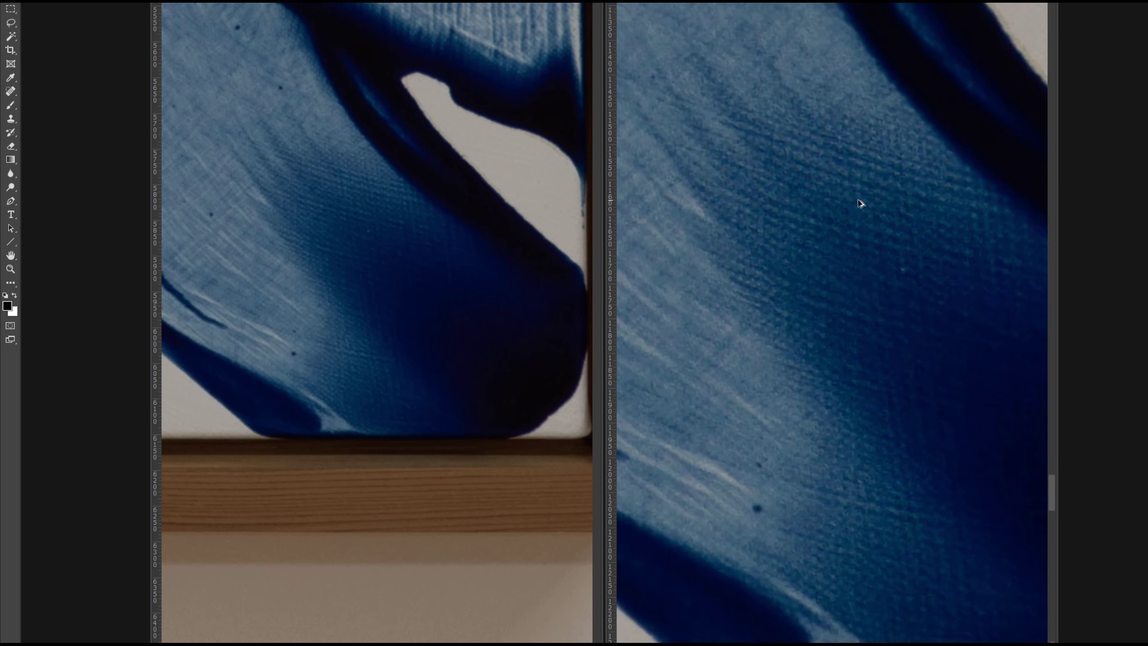
{"action": "left_click", "coordinate": [447, 1]}
{"action": "scroll", "coordinate": [368, 211], "scroll_direction": "up", "scroll_amount": 8}
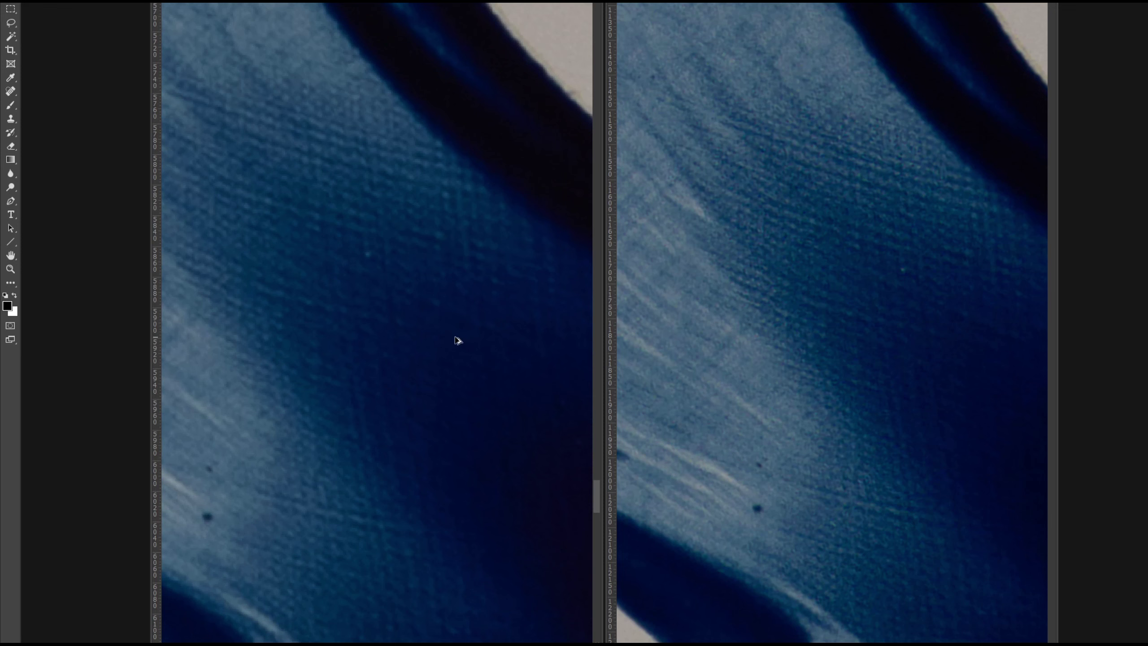
{"action": "scroll", "coordinate": [454, 337], "scroll_direction": "down", "scroll_amount": 1}
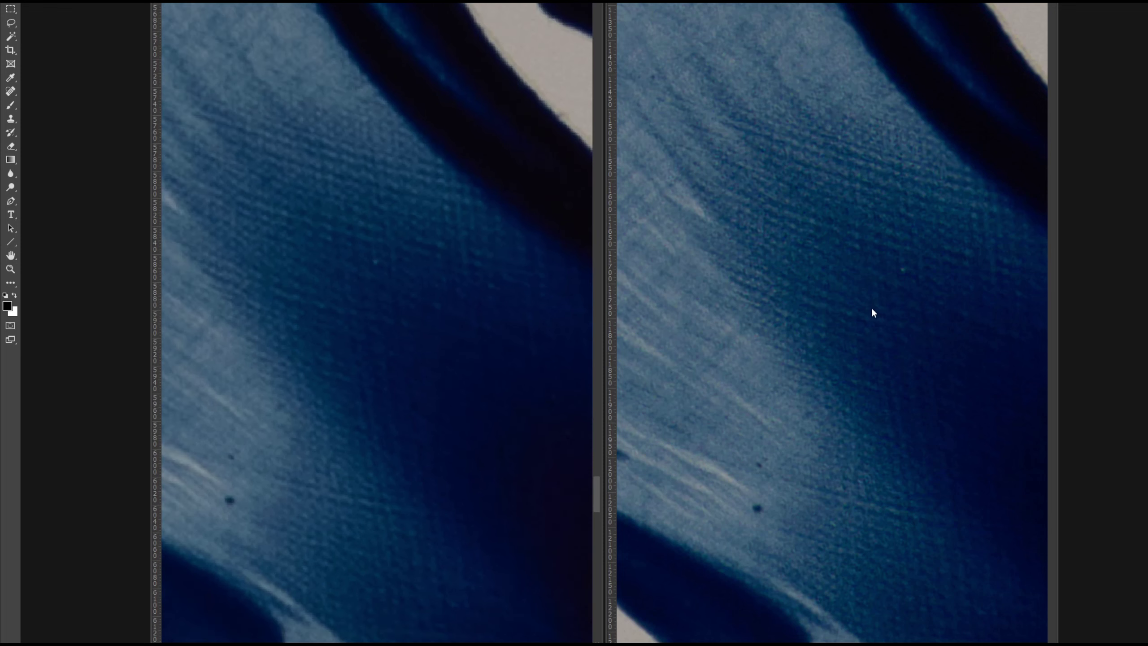